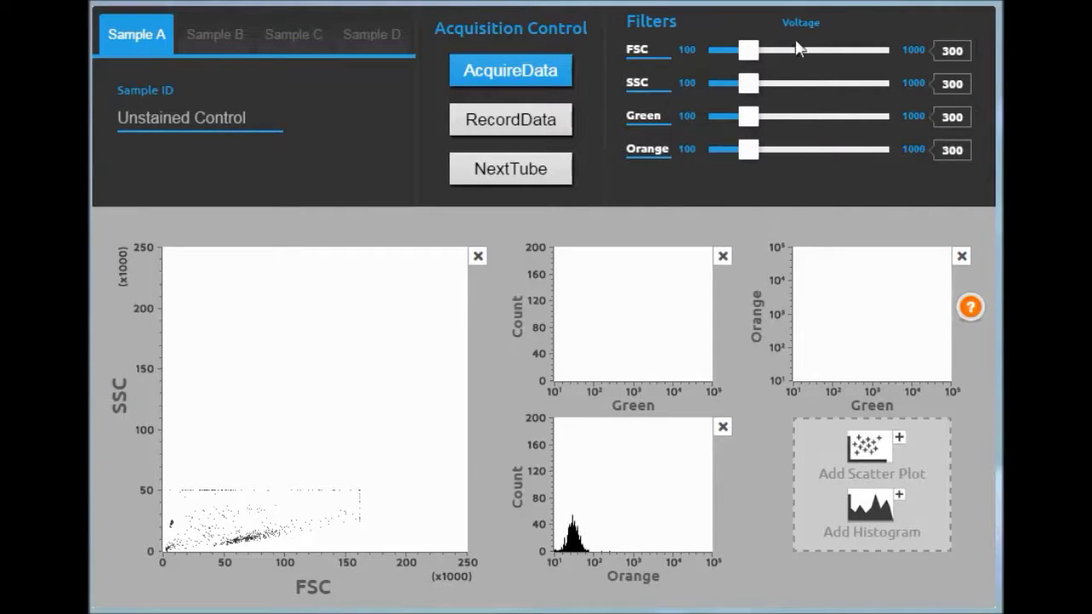
Raise the FSC voltage and set the Green detector to 800 and Orange to 300
{"action": "left_click_drag", "start_coordinate": [749, 57], "coordinate": [786, 85]}
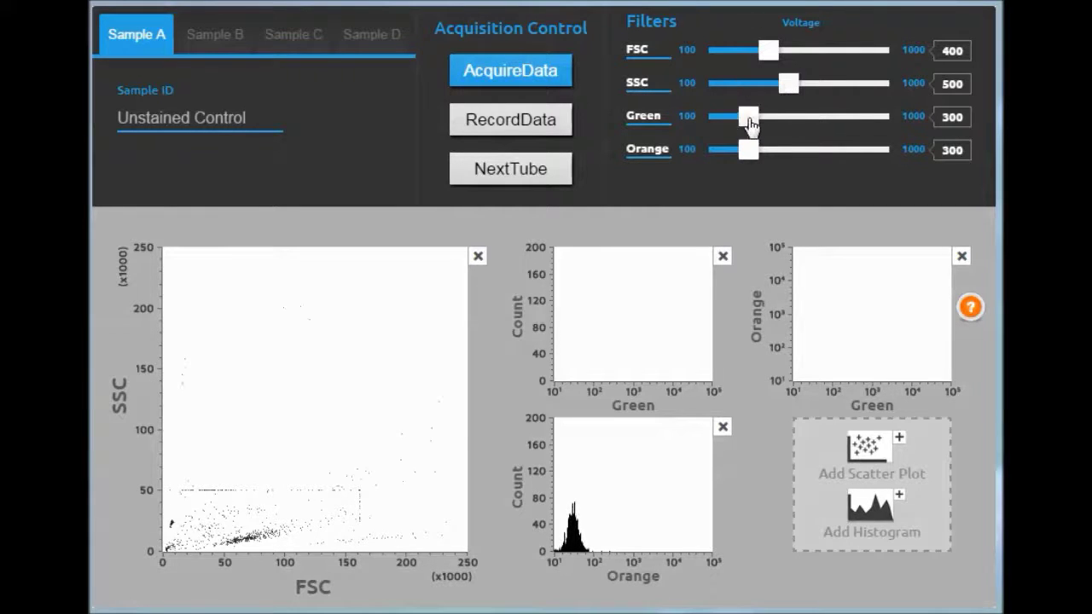
{"action": "left_click_drag", "start_coordinate": [748, 117], "coordinate": [807, 117]}
{"action": "mouse_move", "coordinate": [748, 149]}
{"action": "left_mouse_down"}
{"action": "mouse_move", "coordinate": [790, 149]}
{"action": "mouse_move", "coordinate": [769, 150]}
{"action": "left_mouse_up"}
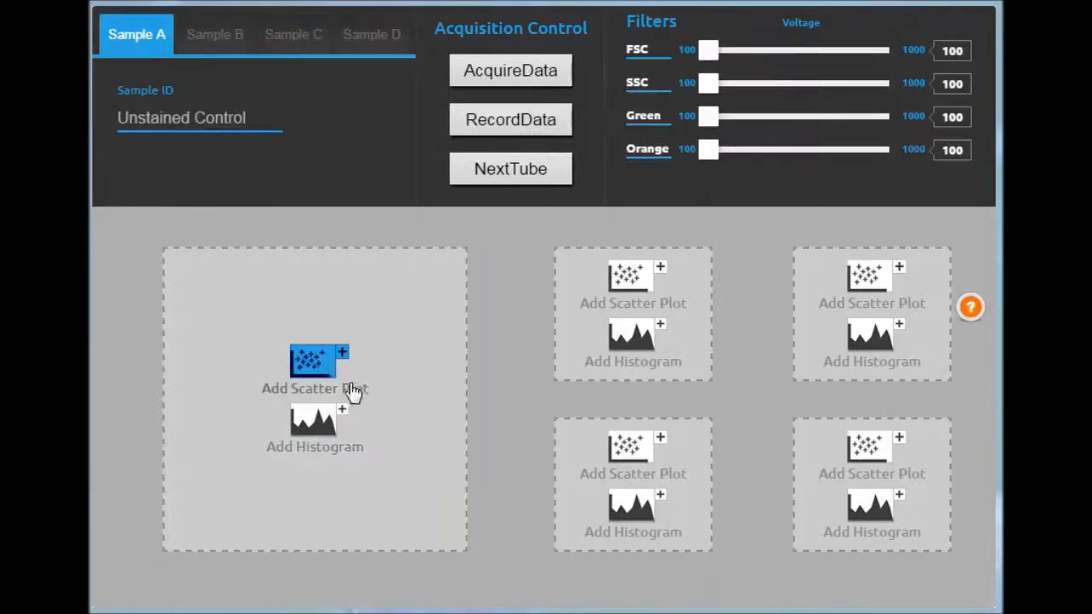
Create a scatter plot in the large slot with FSC on X and SSC on Y
{"action": "left_click", "coordinate": [351, 388]}
{"action": "left_click", "coordinate": [448, 364]}
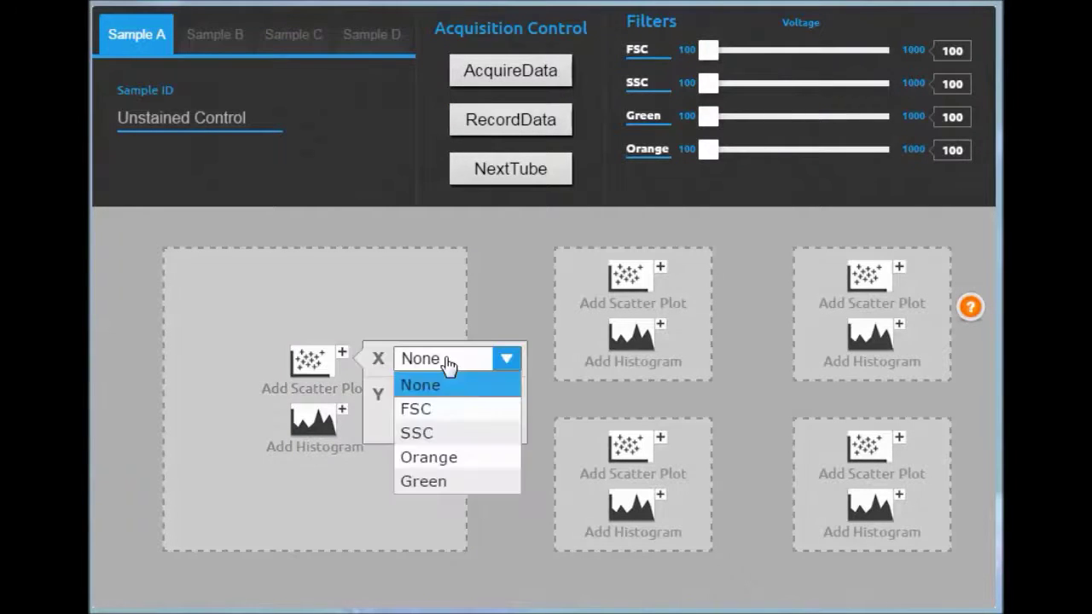
{"action": "left_click", "coordinate": [448, 411]}
{"action": "left_click", "coordinate": [448, 399]}
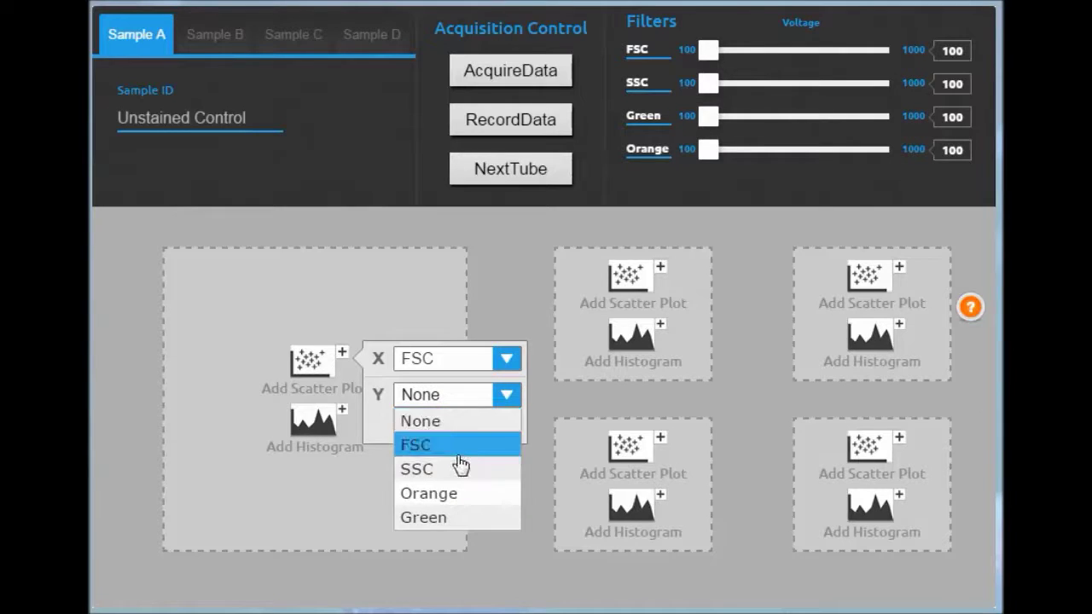
{"action": "left_click", "coordinate": [460, 467]}
{"action": "left_click", "coordinate": [500, 437]}
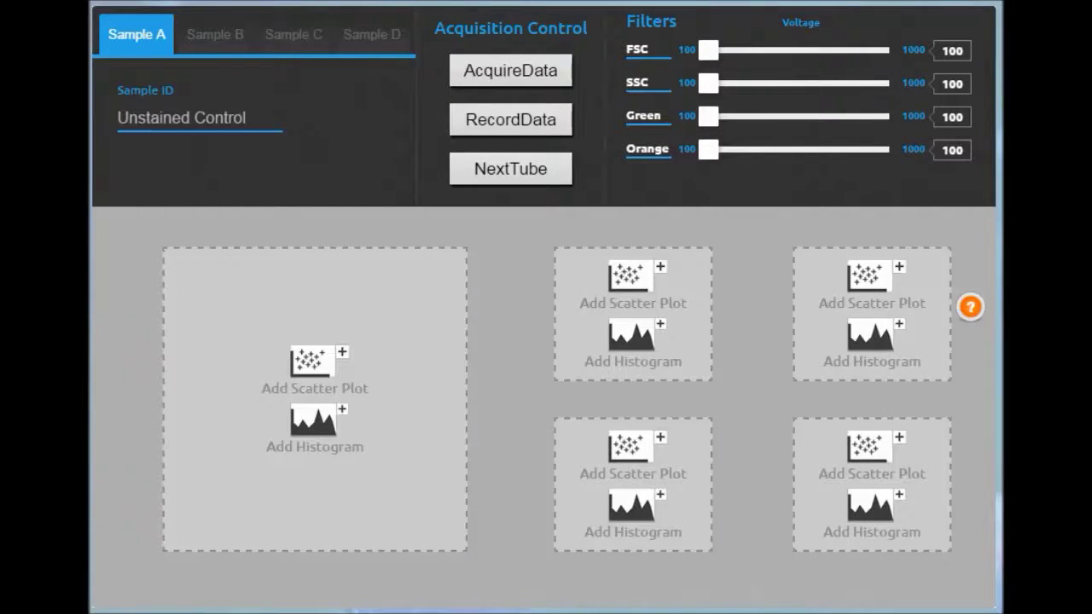
Build an FSC (X axis) versus SSC (Y axis) scatter plot in the large plot slot
{"action": "left_click", "coordinate": [320, 367]}
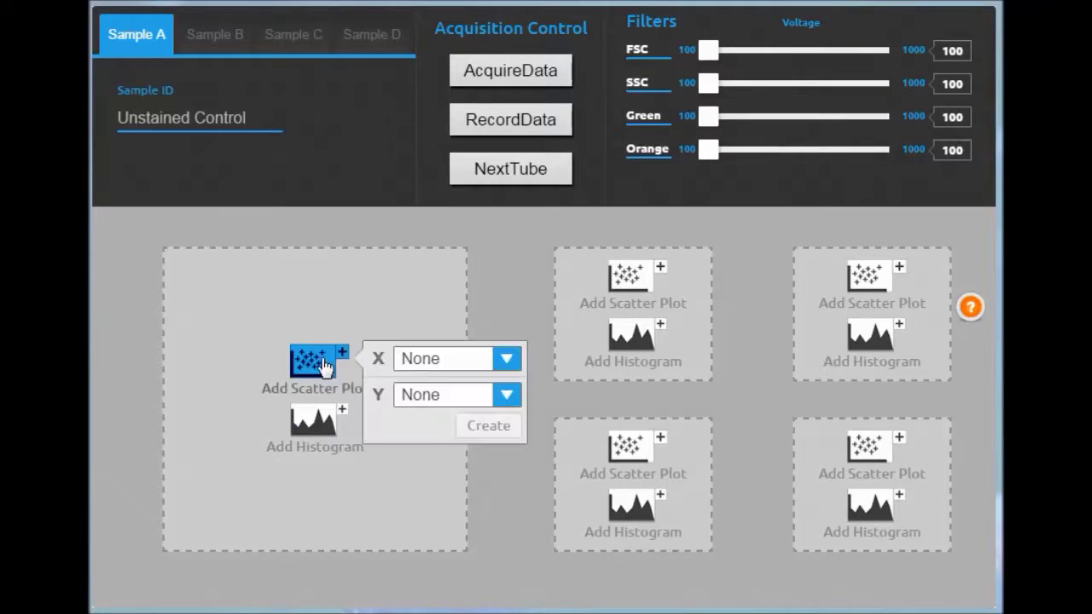
{"action": "left_click", "coordinate": [448, 362]}
{"action": "left_click", "coordinate": [446, 408]}
{"action": "left_click", "coordinate": [447, 397]}
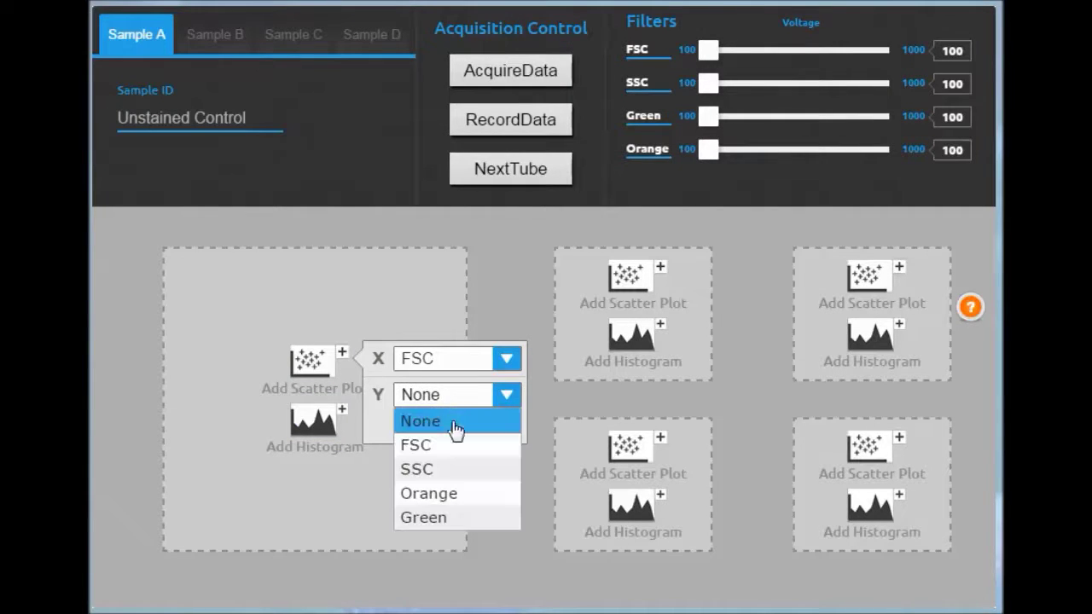
{"action": "left_click", "coordinate": [459, 470]}
{"action": "left_click", "coordinate": [500, 435]}
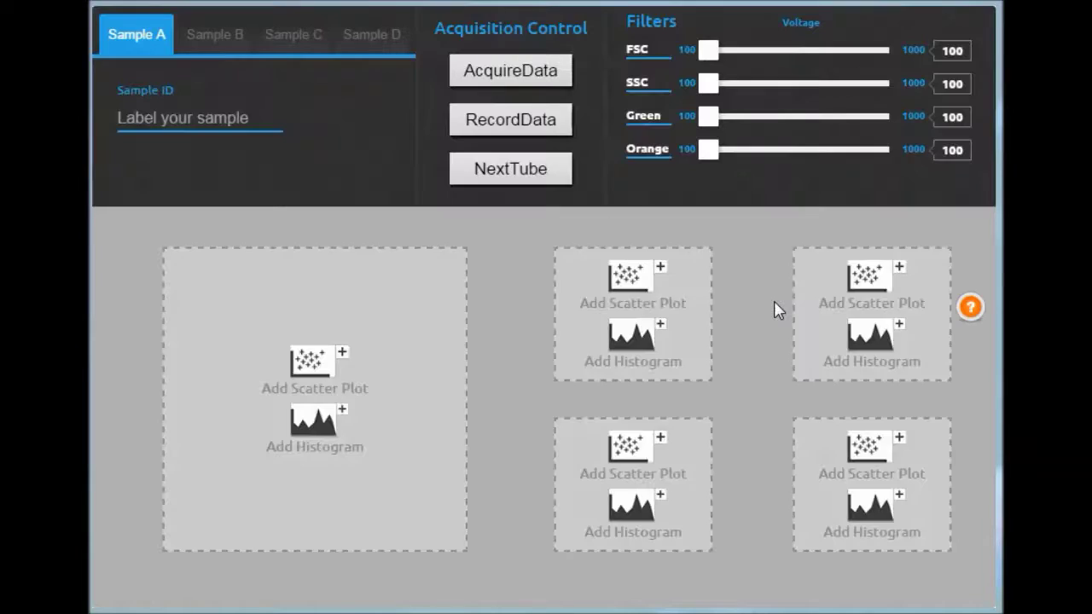
Start acquiring data for the configured sample
{"action": "left_click", "coordinate": [497, 77]}
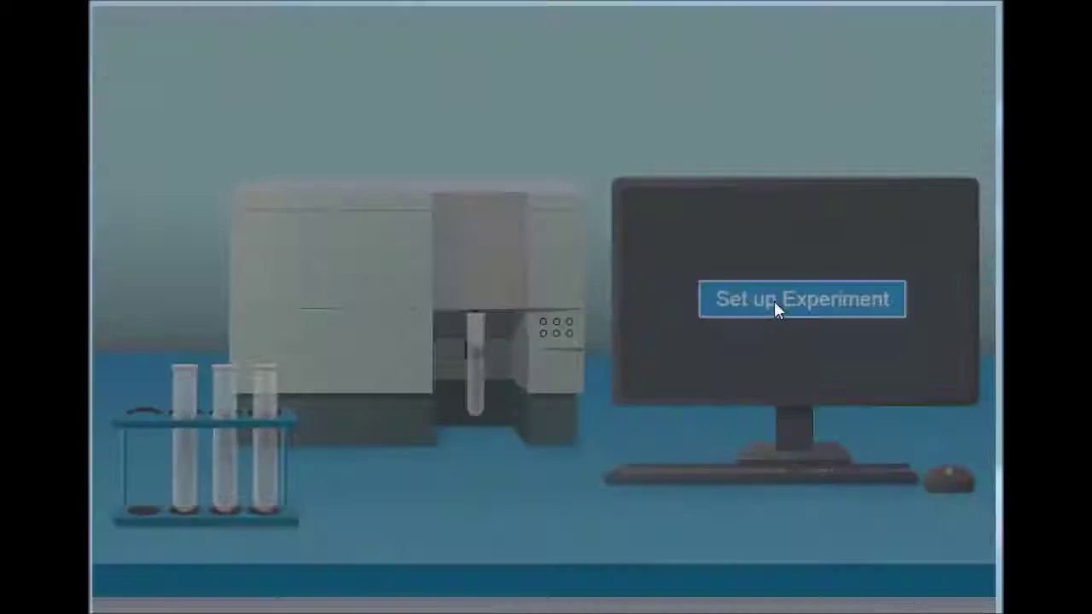
Start the experiment and set voltages: FSC 400, SSC 500, Green raised, Orange 300
{"action": "left_click_drag", "start_coordinate": [709, 53], "coordinate": [770, 51]}
{"action": "left_click_drag", "start_coordinate": [709, 86], "coordinate": [788, 88]}
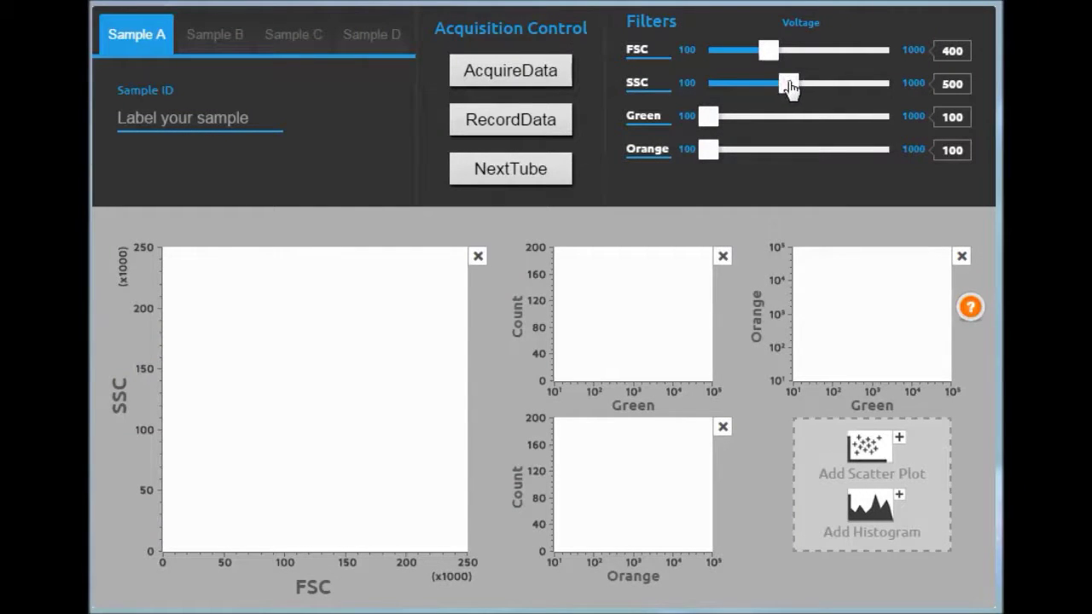
{"action": "left_click_drag", "start_coordinate": [709, 120], "coordinate": [808, 120]}
{"action": "left_click_drag", "start_coordinate": [716, 153], "coordinate": [749, 151]}
Label Sample B 'Green Stained Control', then acquire and record its data
{"action": "left_click", "coordinate": [215, 35]}
{"action": "left_click", "coordinate": [213, 118]}
{"action": "type", "text": "G"}
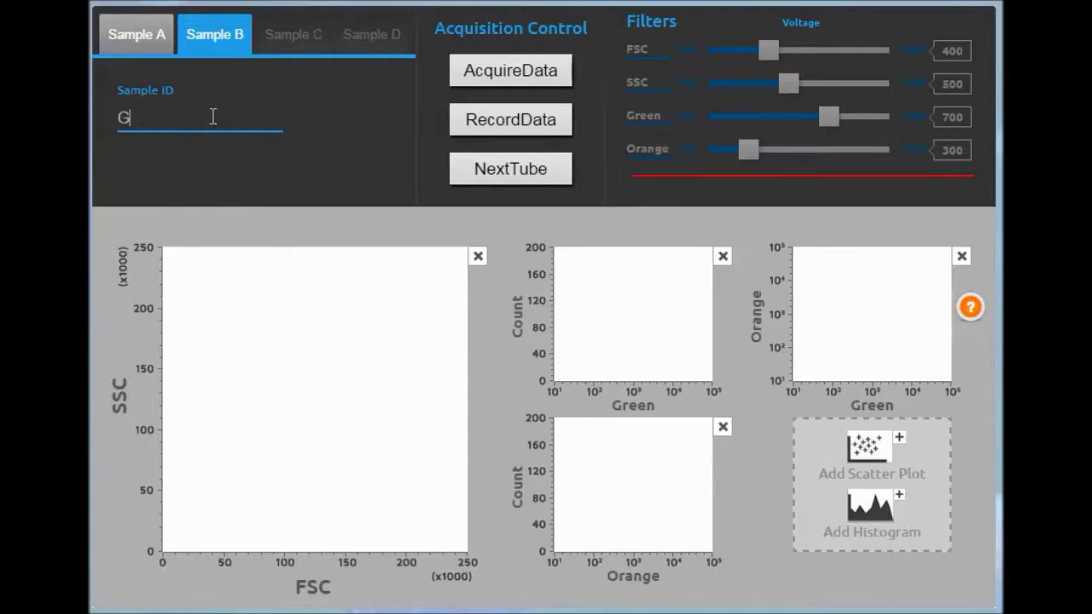
{"action": "type", "text": "reen Stained Control"}
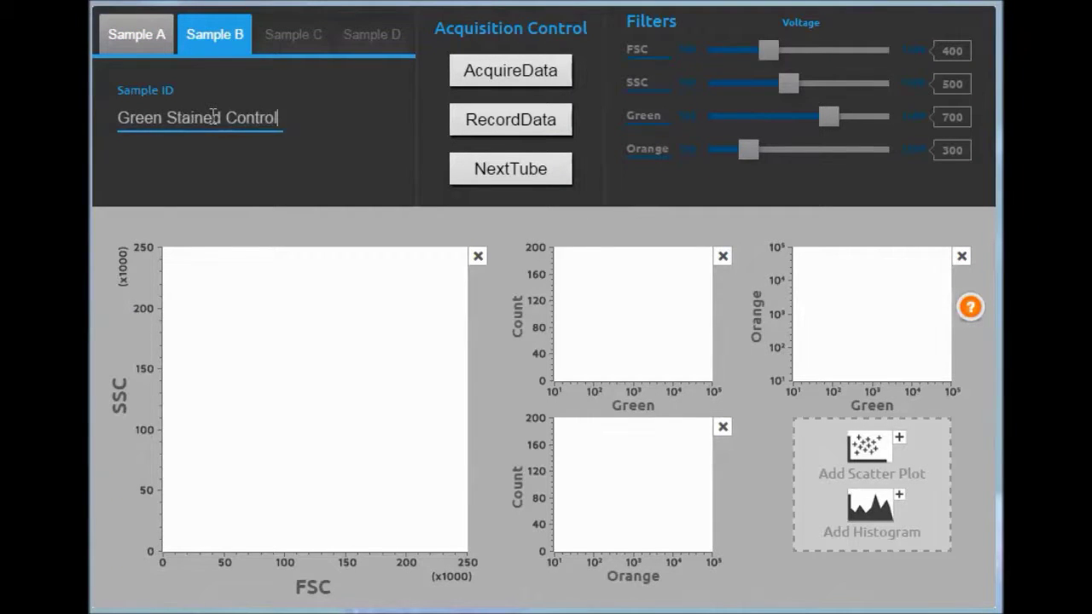
{"action": "left_click", "coordinate": [531, 82]}
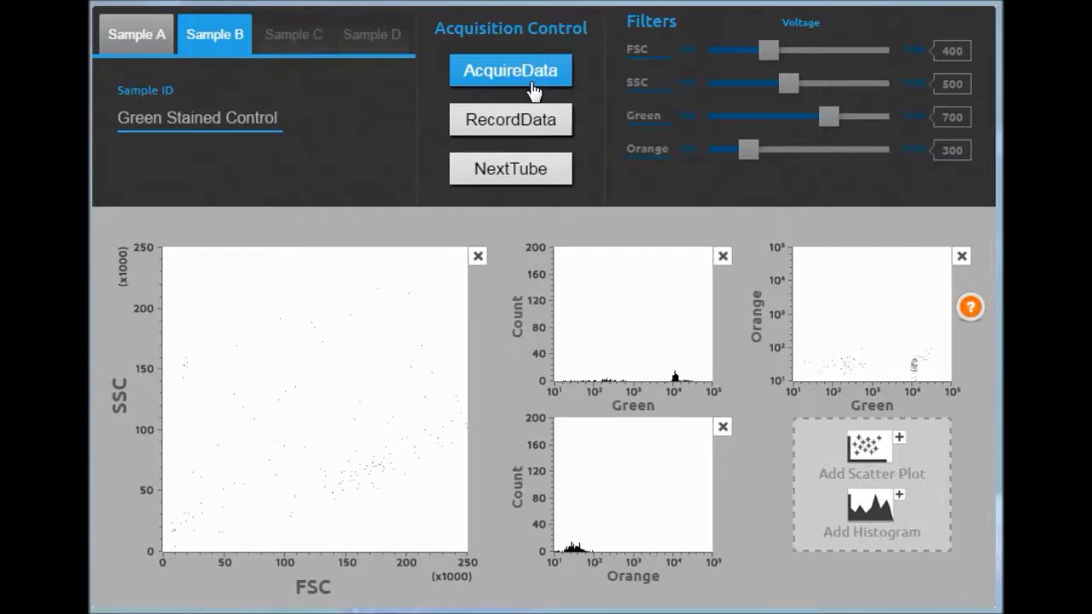
{"action": "left_click", "coordinate": [546, 119]}
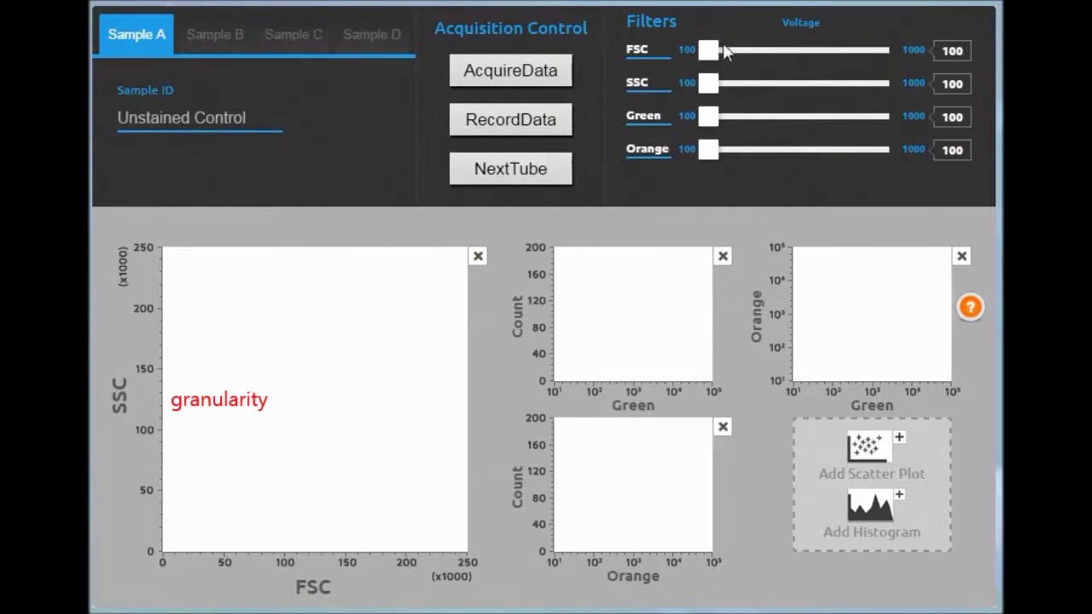
Set the Unstained Control voltages to FSC 400, SSC 500, Green 600, Orange 300 and acquire
{"action": "left_click_drag", "start_coordinate": [723, 49], "coordinate": [770, 49]}
{"action": "left_click_drag", "start_coordinate": [710, 83], "coordinate": [750, 83]}
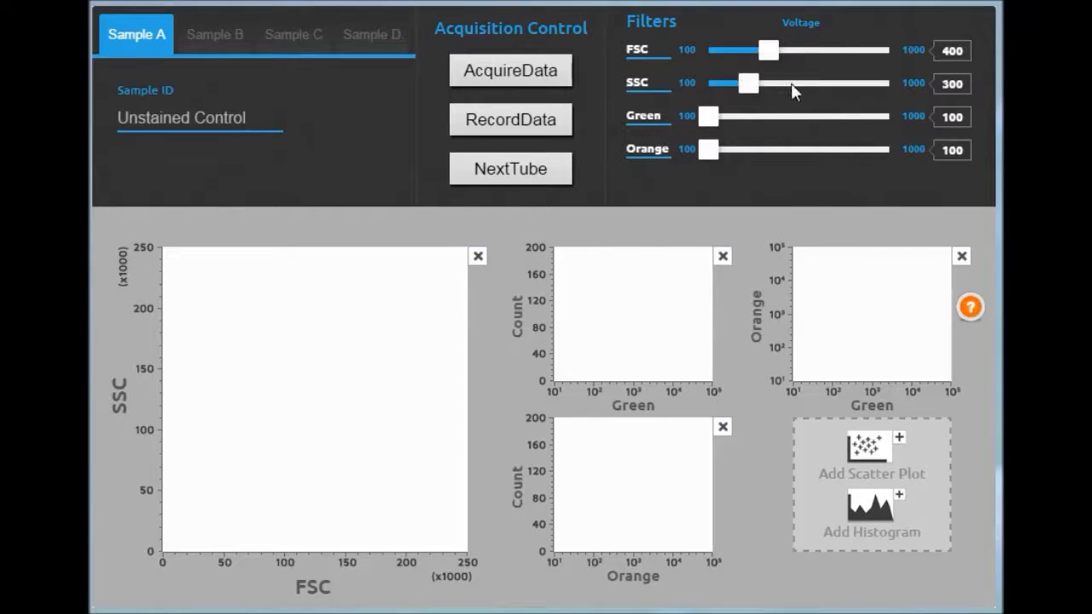
{"action": "left_click", "coordinate": [789, 83]}
{"action": "left_click_drag", "start_coordinate": [709, 118], "coordinate": [806, 119]}
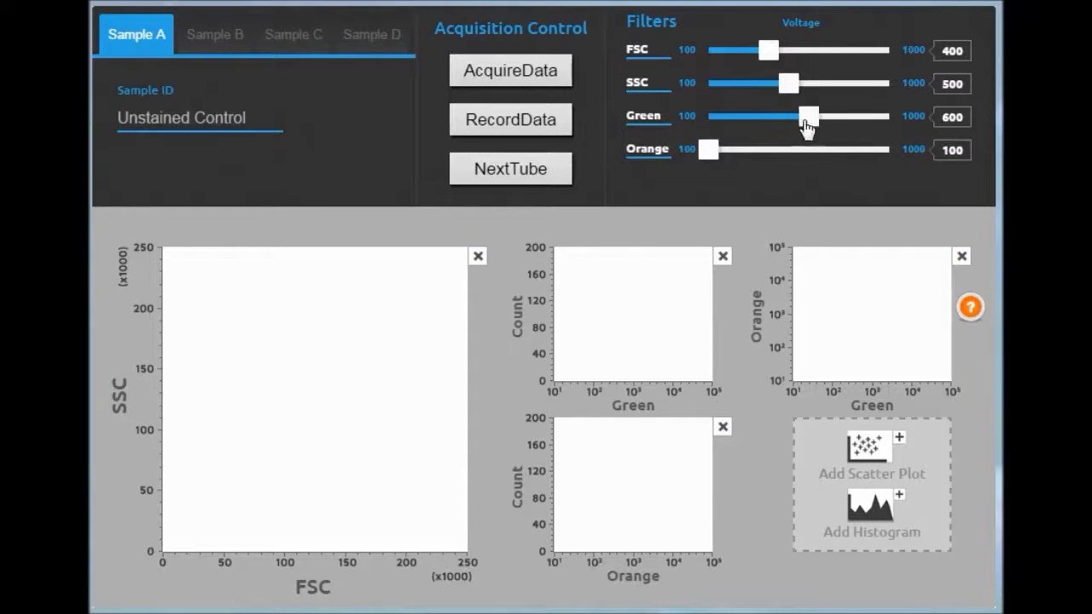
{"action": "left_click_drag", "start_coordinate": [708, 150], "coordinate": [748, 161]}
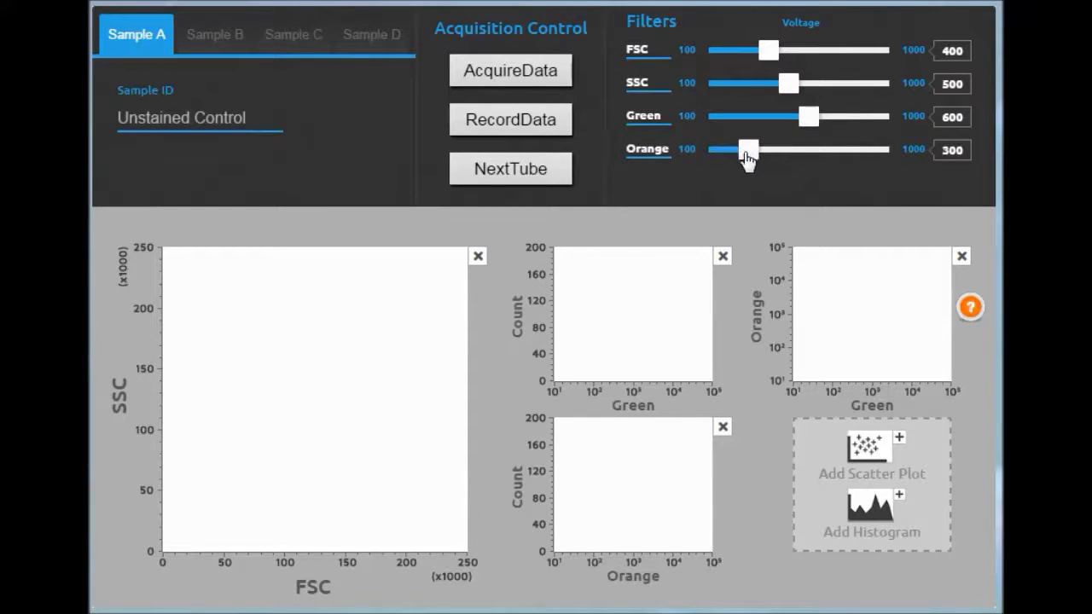
{"action": "left_click", "coordinate": [546, 116]}
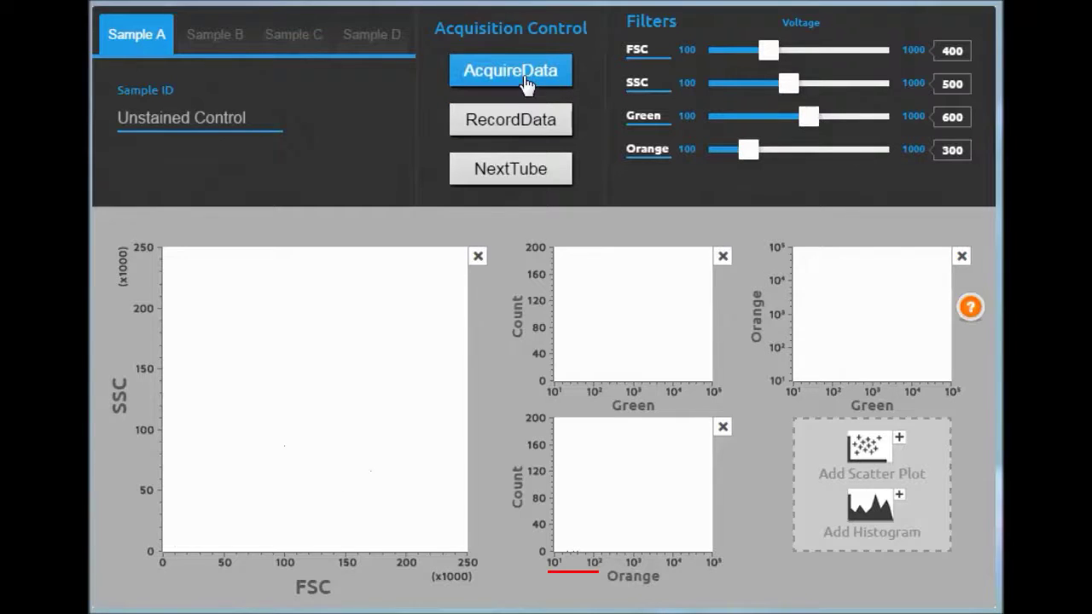